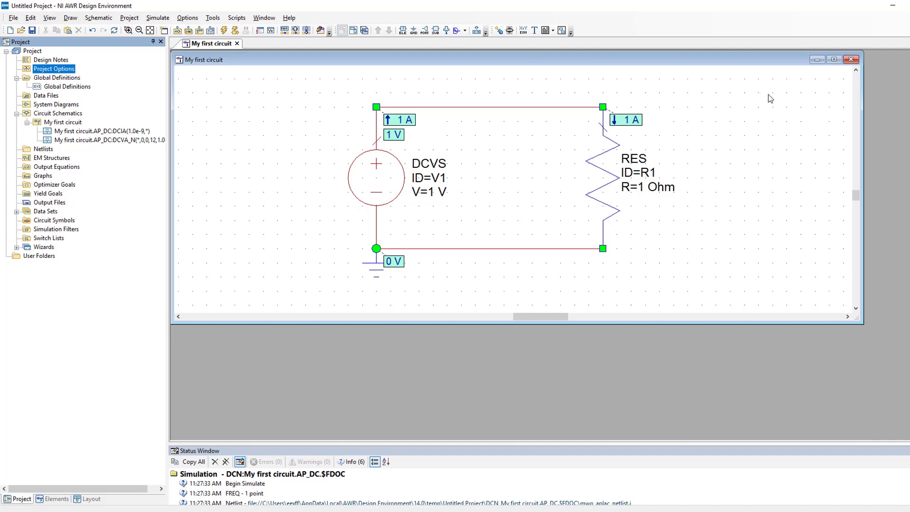
- Maximize the schematic window and place a copy of R1 to its right as R2
{"action": "left_click", "coordinate": [834, 59]}
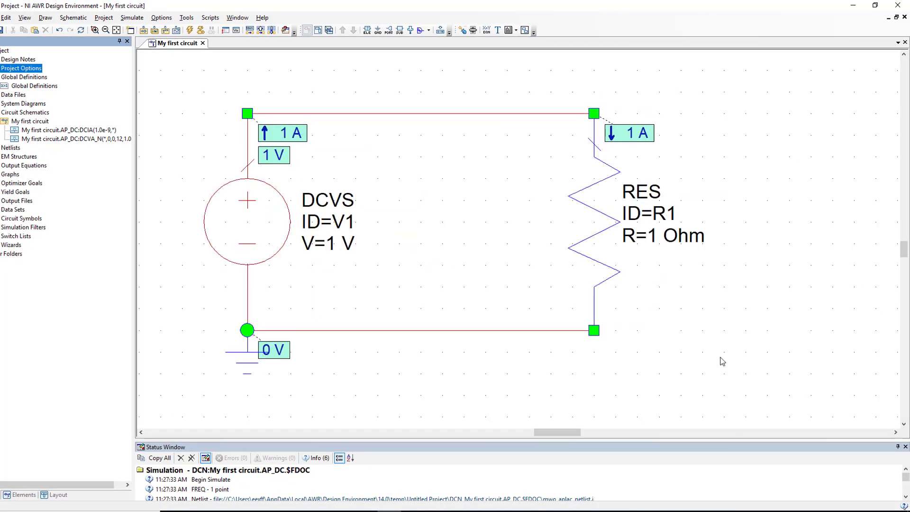
{"action": "left_click", "coordinate": [593, 212]}
{"action": "key", "text": "ctrl+c"}
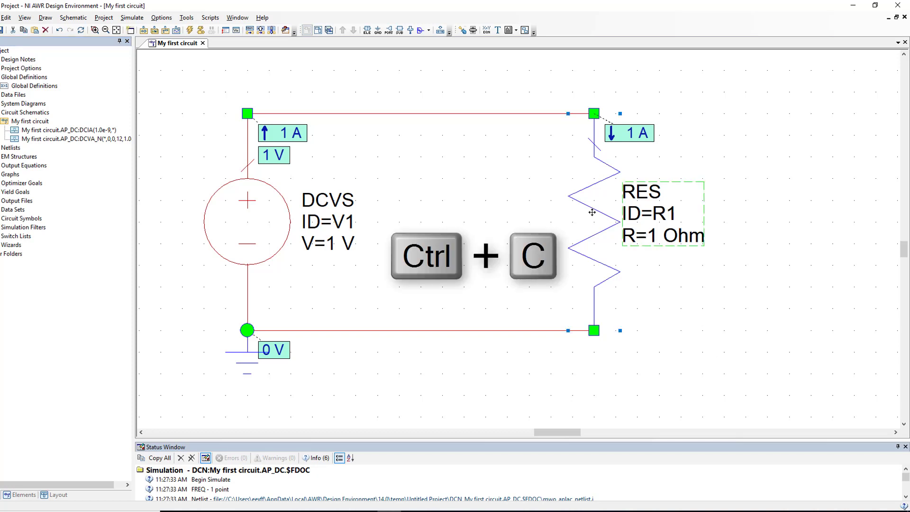
{"action": "key", "text": "ctrl+v"}
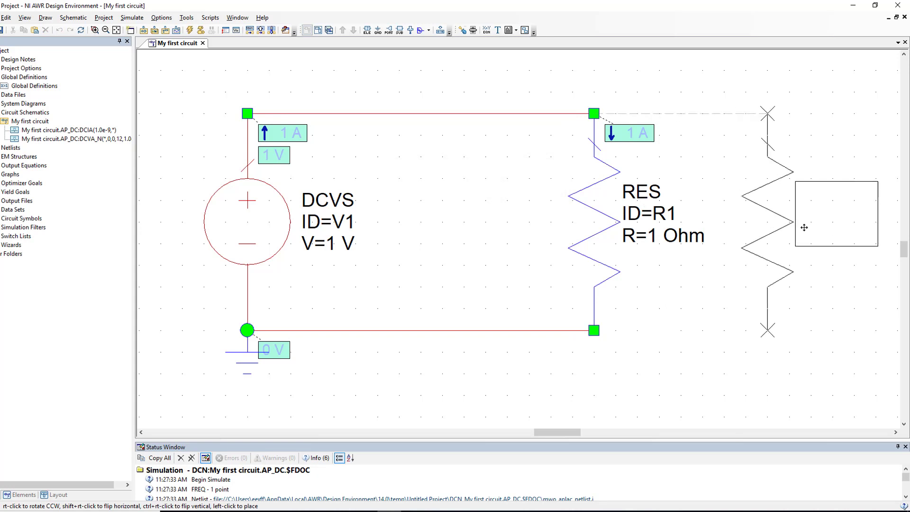
{"action": "left_click", "coordinate": [805, 228]}
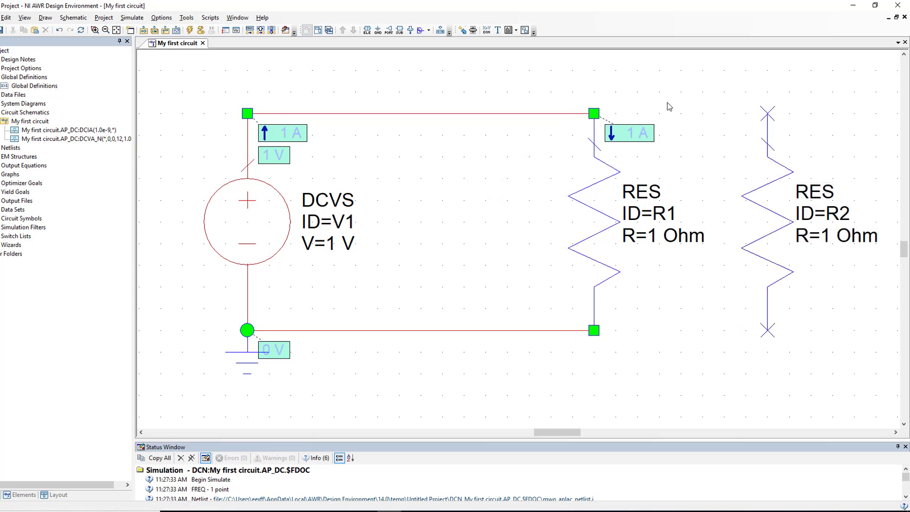
- Wire R2's top and bottom pins to R1's top and bottom nodes
{"action": "left_click", "coordinate": [594, 114]}
{"action": "left_click", "coordinate": [768, 114]}
{"action": "left_click", "coordinate": [594, 330]}
{"action": "left_click", "coordinate": [767, 330]}
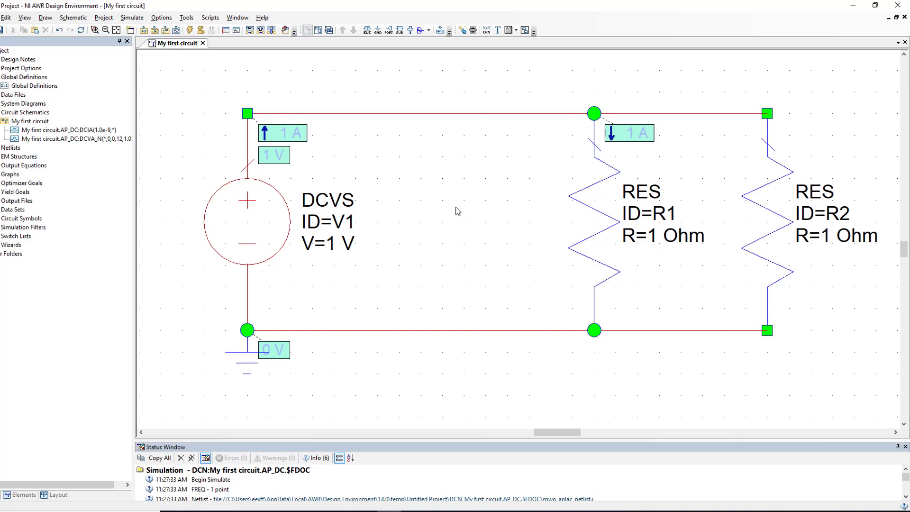
- Run the DC simulation: 2 A from the 1 V source, 1 A through each resistor
{"action": "left_click", "coordinate": [190, 31]}
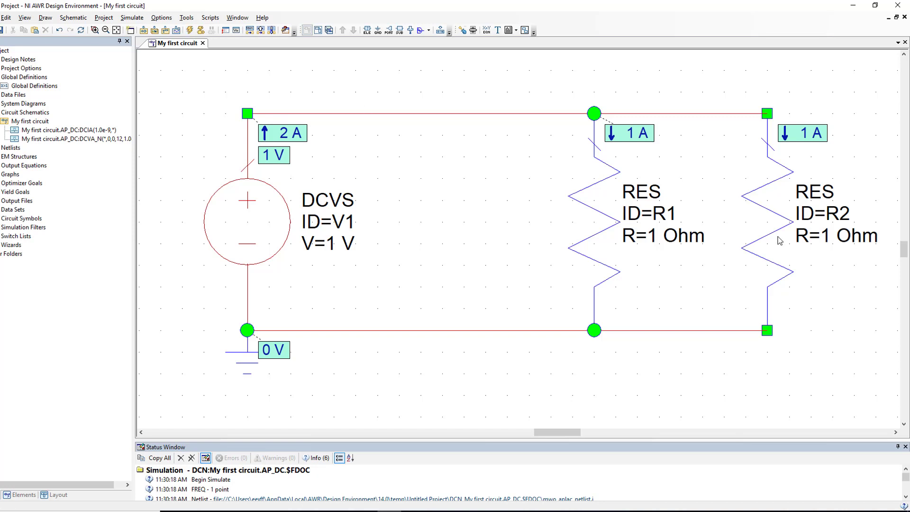
{"action": "right_click", "coordinate": [775, 218]}
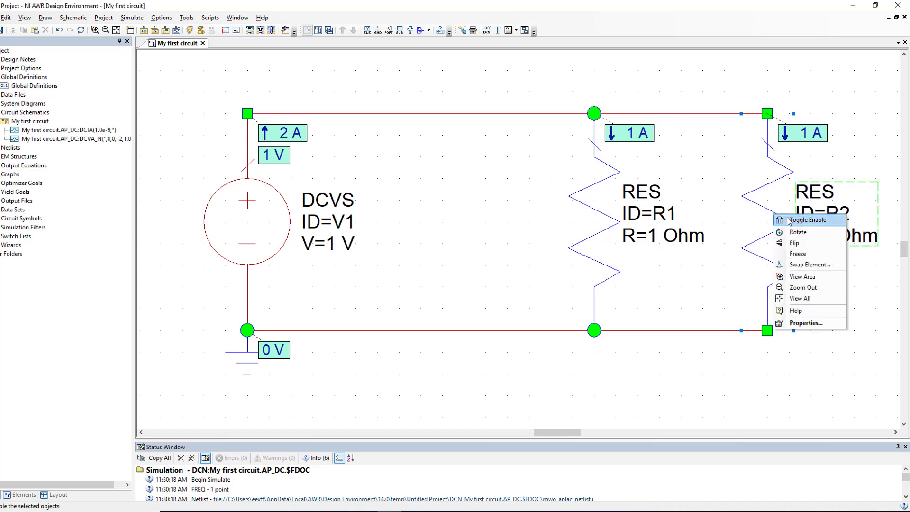
{"action": "left_click", "coordinate": [801, 158]}
{"action": "left_click", "coordinate": [190, 31]}
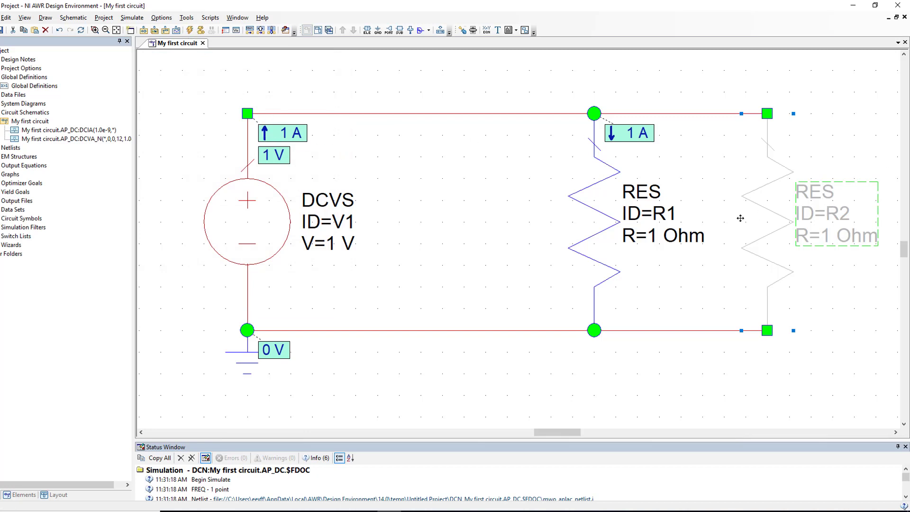
{"action": "right_click", "coordinate": [764, 209]}
{"action": "left_click", "coordinate": [779, 214]}
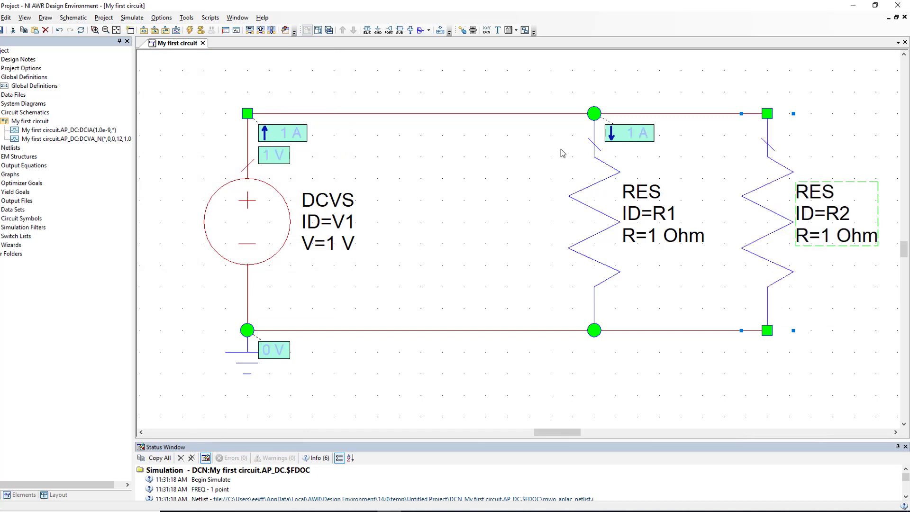
{"action": "left_click", "coordinate": [191, 32]}
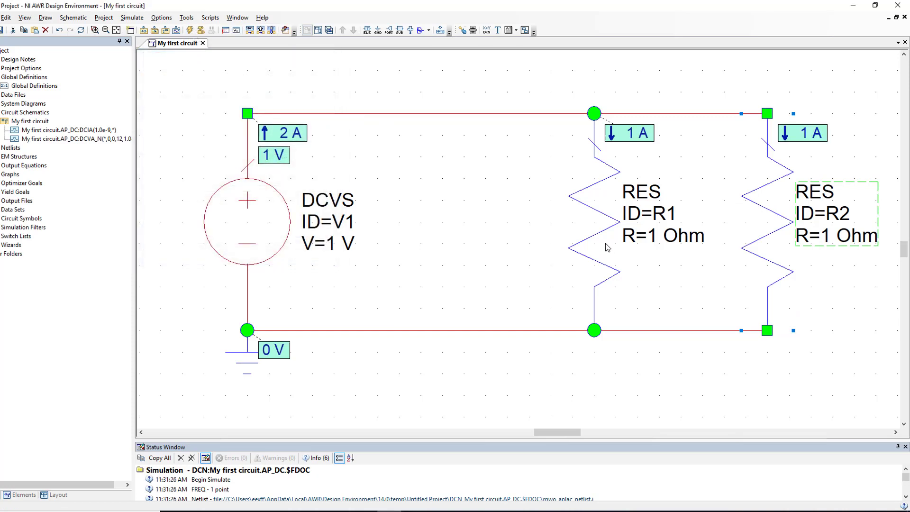
- Delete resistors R1 and R2 along with their connecting wires
{"action": "left_click", "coordinate": [590, 206]}
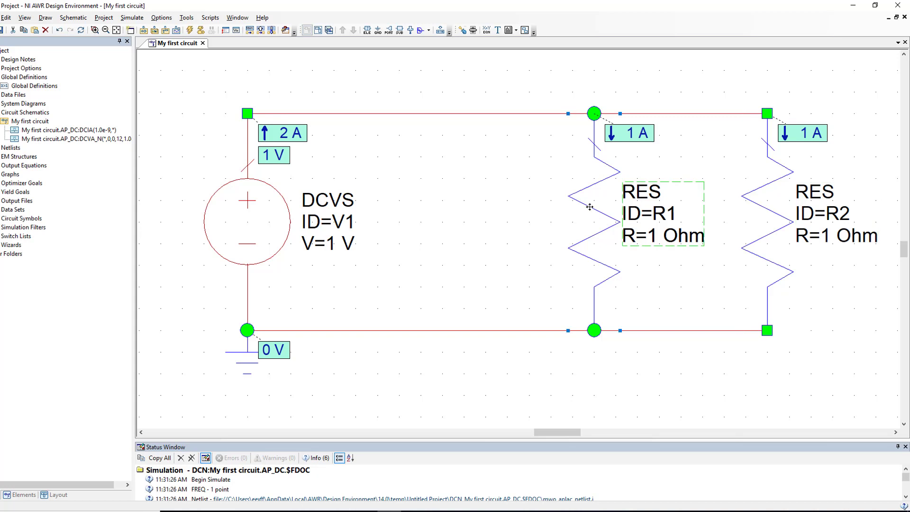
{"action": "key", "text": "Delete"}
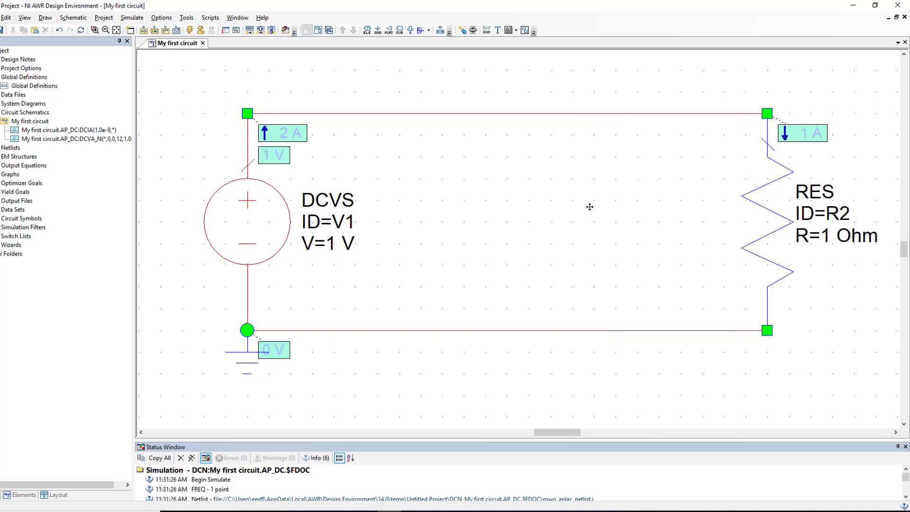
{"action": "left_click", "coordinate": [797, 209]}
{"action": "key", "text": "Delete"}
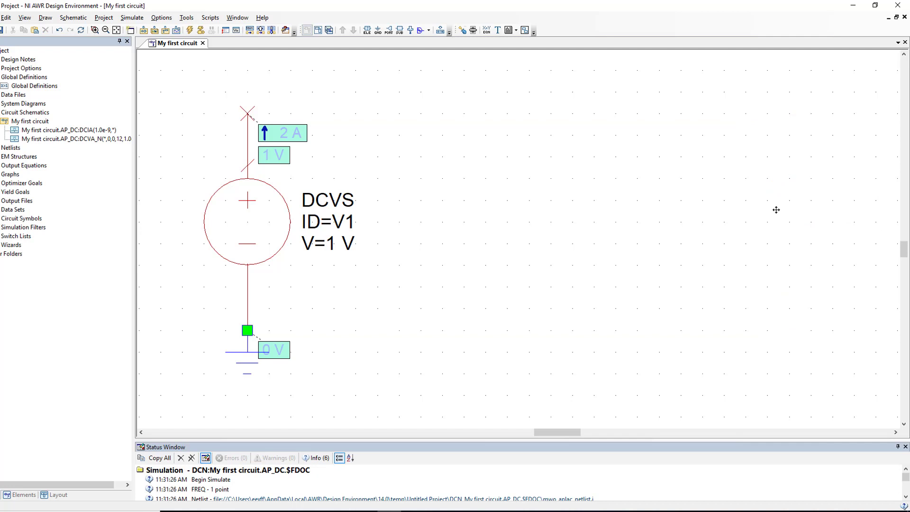
- Place a horizontal resistor R1 along the top and a vertical R2 on the right
{"action": "key", "text": "ctrl+v"}
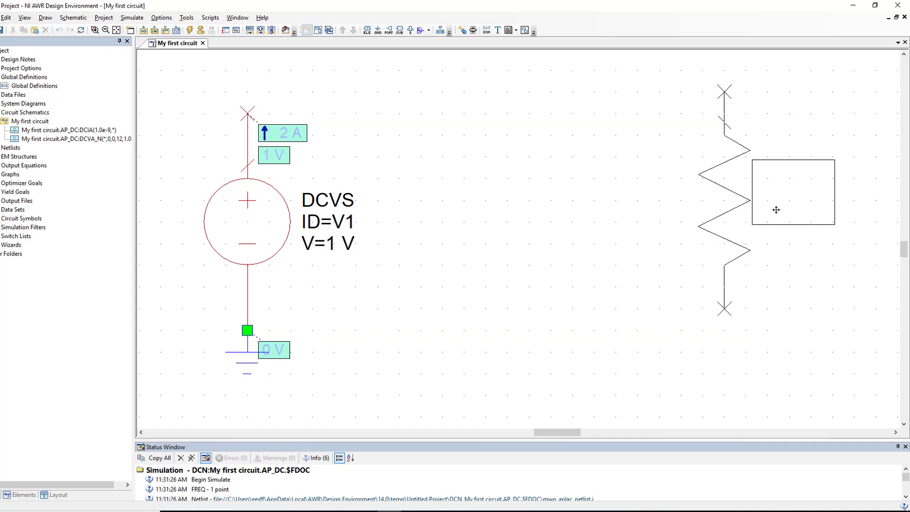
{"action": "right_click", "coordinate": [640, 224]}
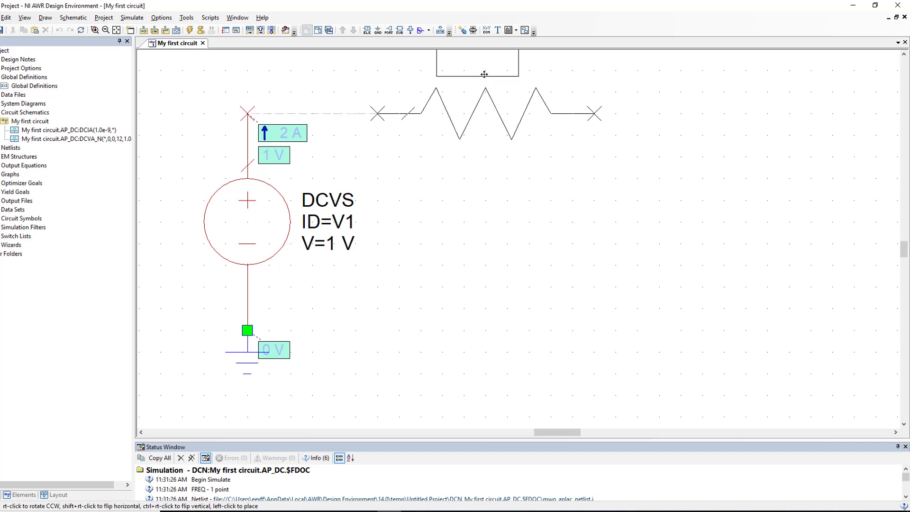
{"action": "left_click", "coordinate": [505, 74]}
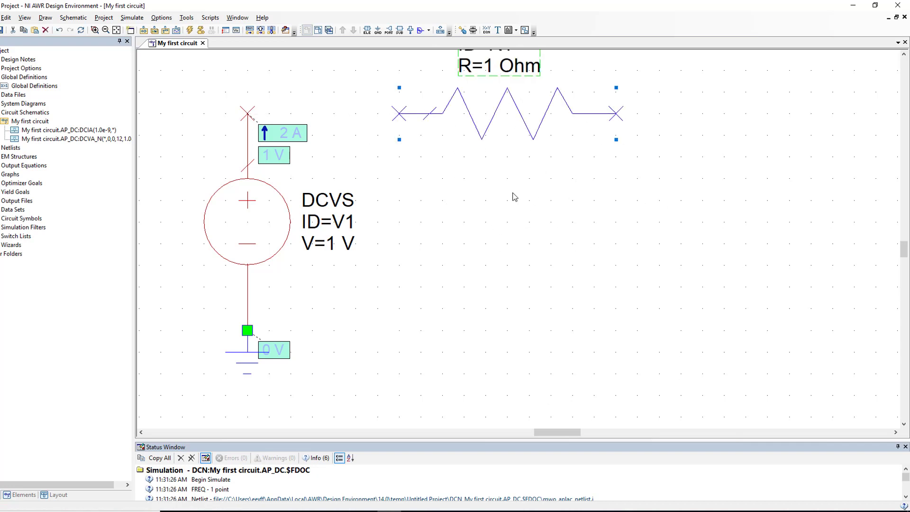
{"action": "key", "text": "ctrl+v"}
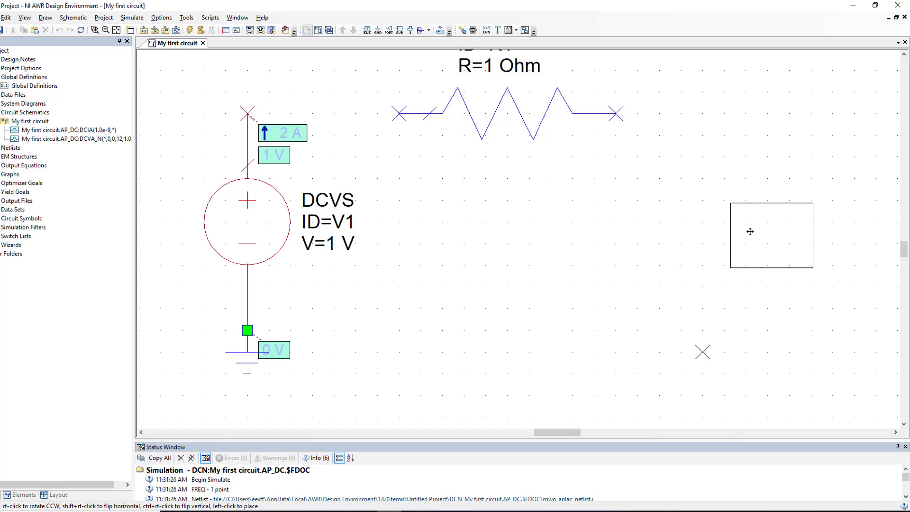
{"action": "left_click", "coordinate": [753, 227]}
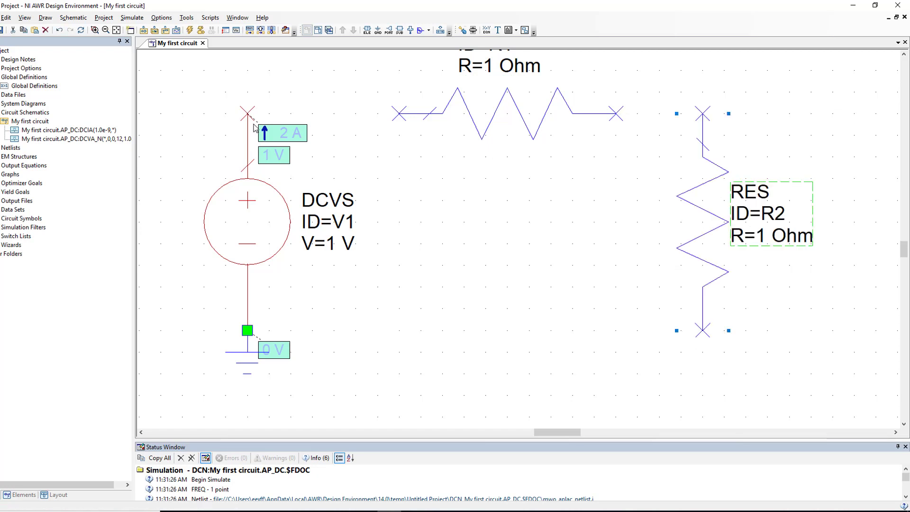
- Wire the source's top node to R1's left end, and R1's right end to R2's top pin
{"action": "left_click", "coordinate": [248, 113]}
{"action": "left_click", "coordinate": [399, 113]}
{"action": "left_click", "coordinate": [615, 113]}
{"action": "left_click", "coordinate": [702, 114]}
- Wire R2's bottom pin to ground, fit the circuit in view, and simulate it (0.5 A, 0.5 V)
{"action": "left_click", "coordinate": [702, 331]}
{"action": "left_click", "coordinate": [248, 331]}
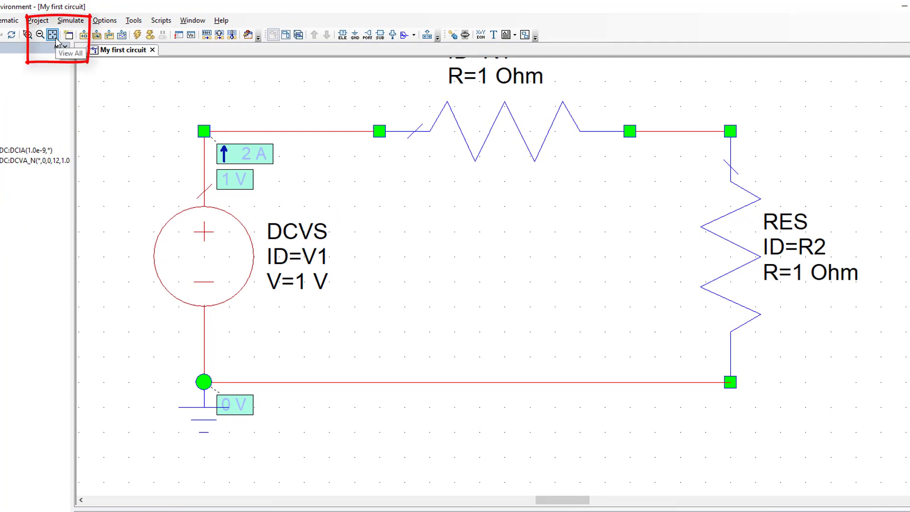
{"action": "left_click", "coordinate": [55, 41]}
{"action": "left_click", "coordinate": [137, 35]}
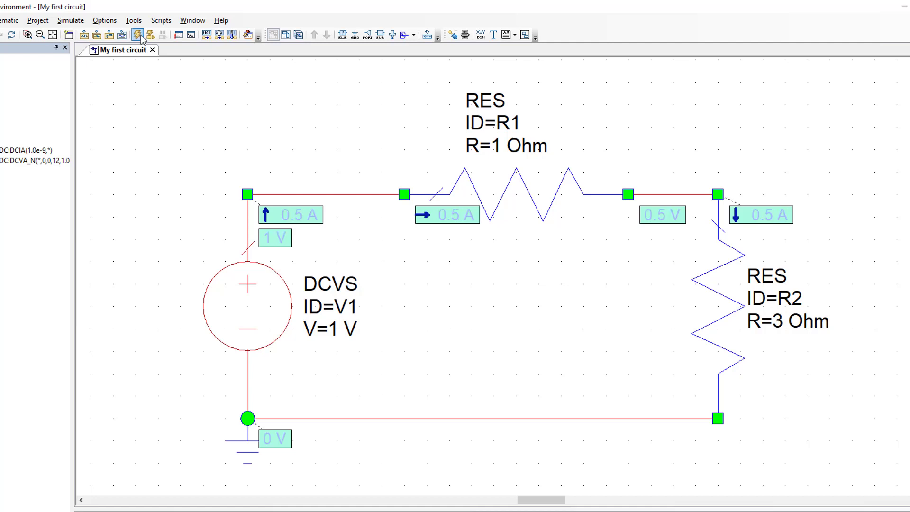
- Re-run the simulation with R2 at 3 Ω: 0.25 A throughout, 0.75 V above R2
{"action": "left_click", "coordinate": [137, 35]}
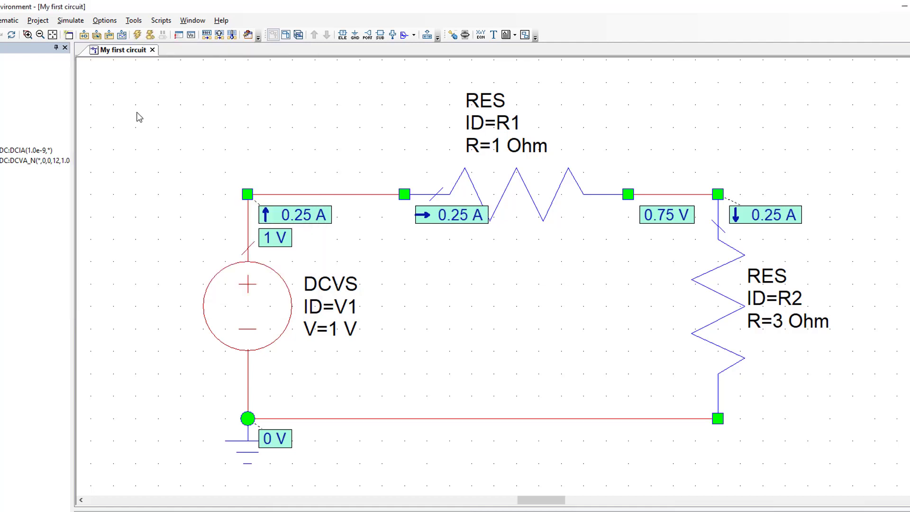